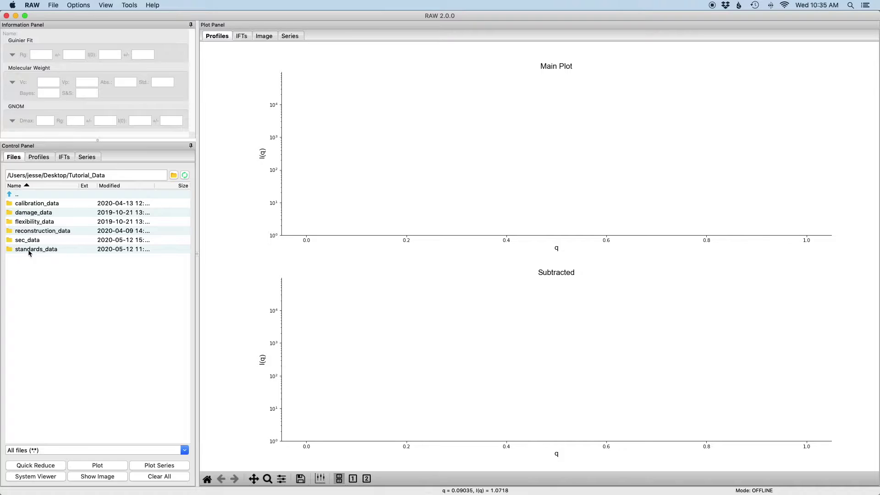
# - Open the standards_data folder and plot the subtracted SAXS profile S_A_lys2_A9_17_001_0000.dat
pyautogui.doubleClick(44, 251)
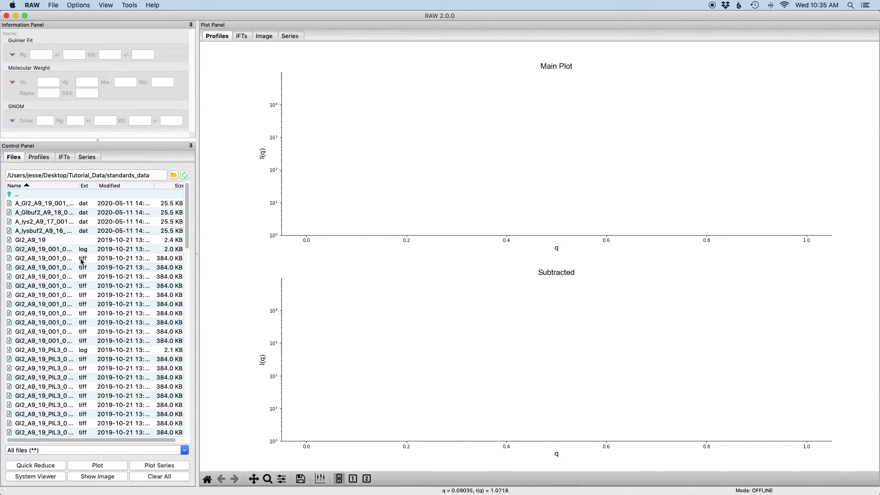
pyautogui.scroll(-10, 83, 262)
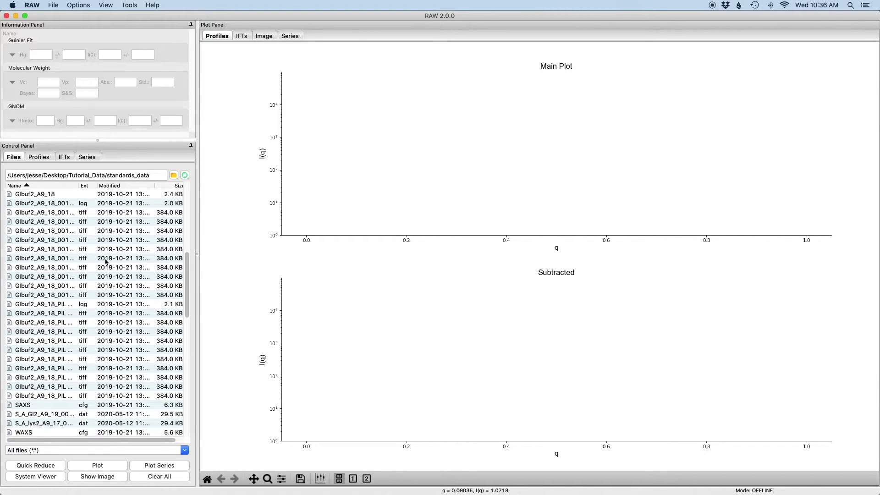
pyautogui.scroll(-5, 107, 261)
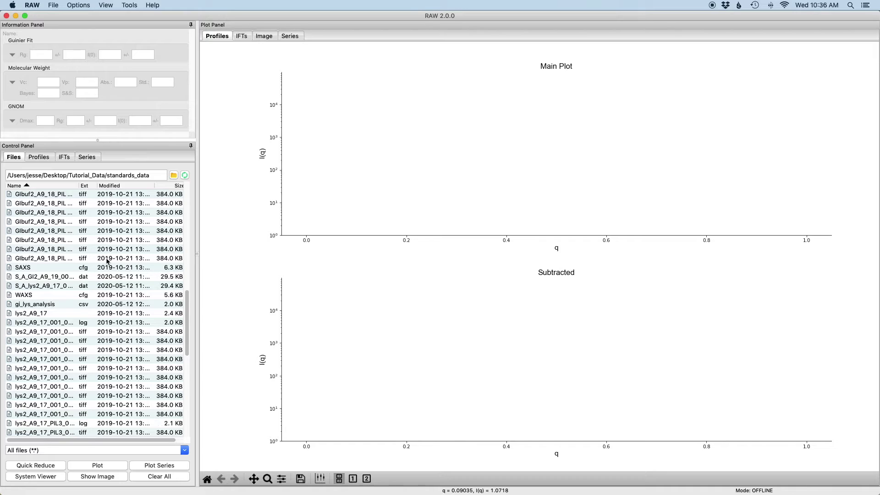
pyautogui.doubleClick(43, 286)
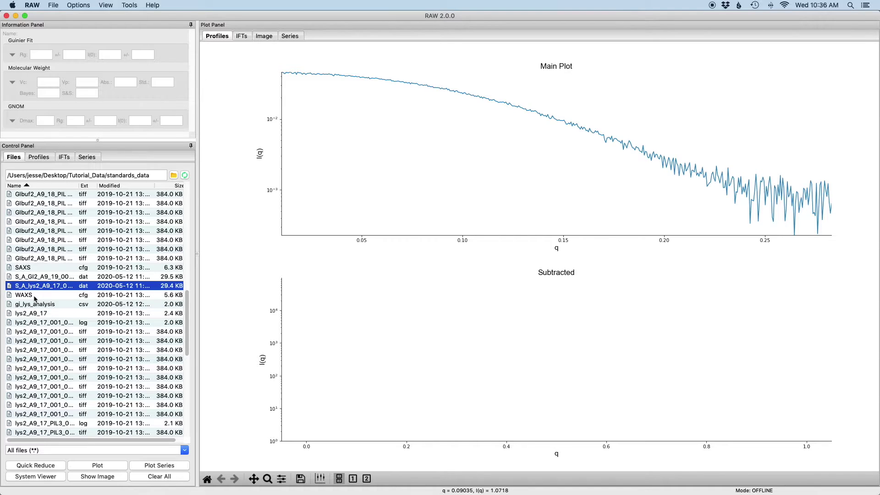
# - Load the WAXS.cfg settings and widen the file list's Name column to show full file names
pyautogui.doubleClick(35, 298)
pyautogui.click(518, 173)
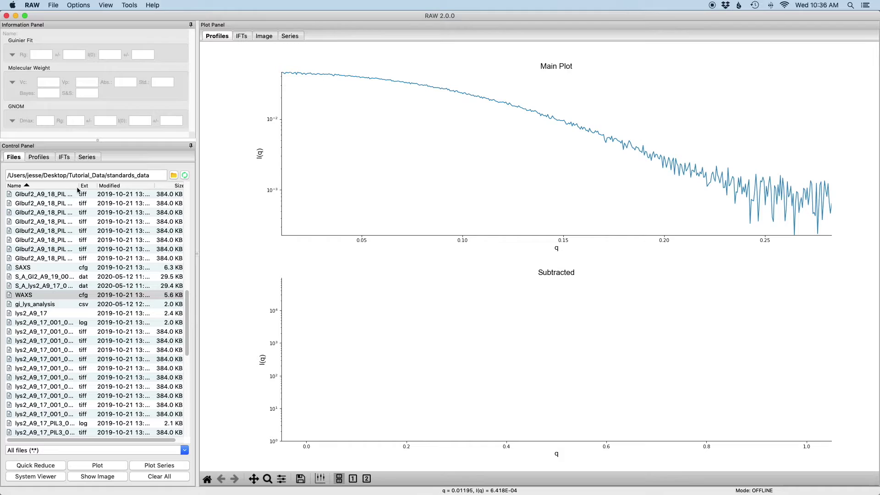
pyautogui.moveTo(78, 188); pyautogui.dragTo(112, 185)
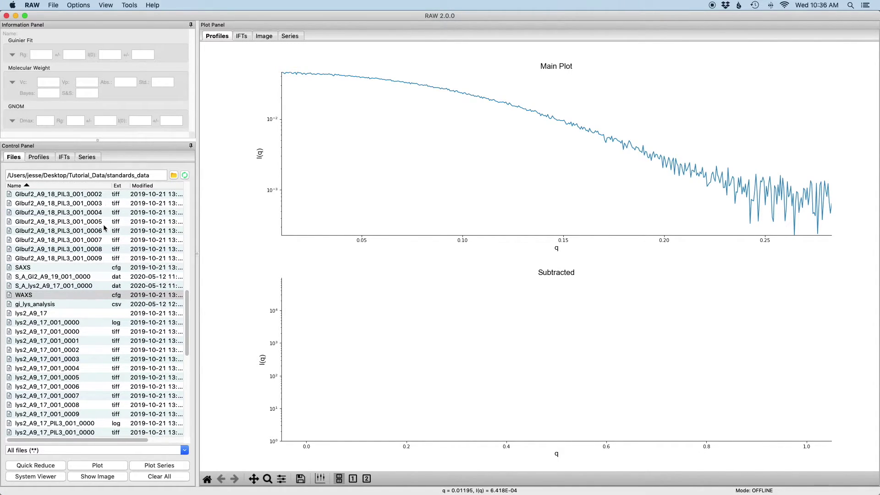
# - Plot the lysozyme WAXS images from lys2_A9_17_PIL3_001_0000.tiff through lys2_A9_17_PIL3_001_0009.tiff
pyautogui.scroll(4, 90, 251)
pyautogui.scroll(4, 90, 251)
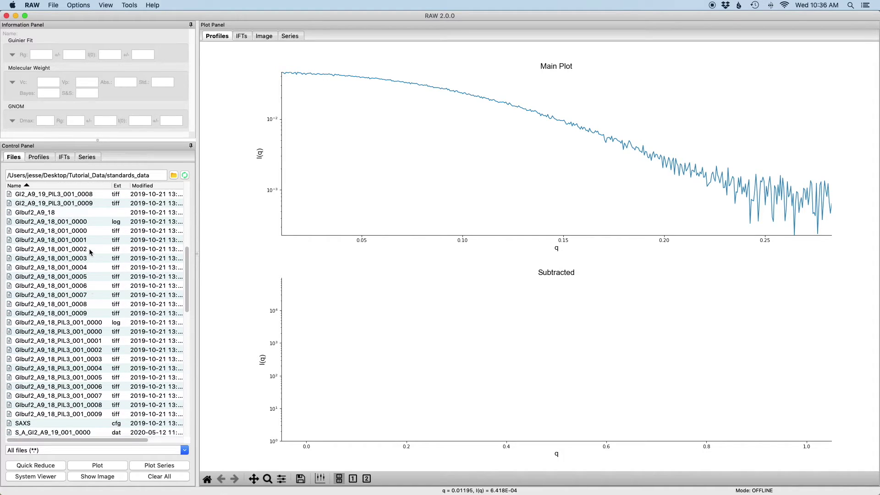
pyautogui.scroll(10, 88, 250)
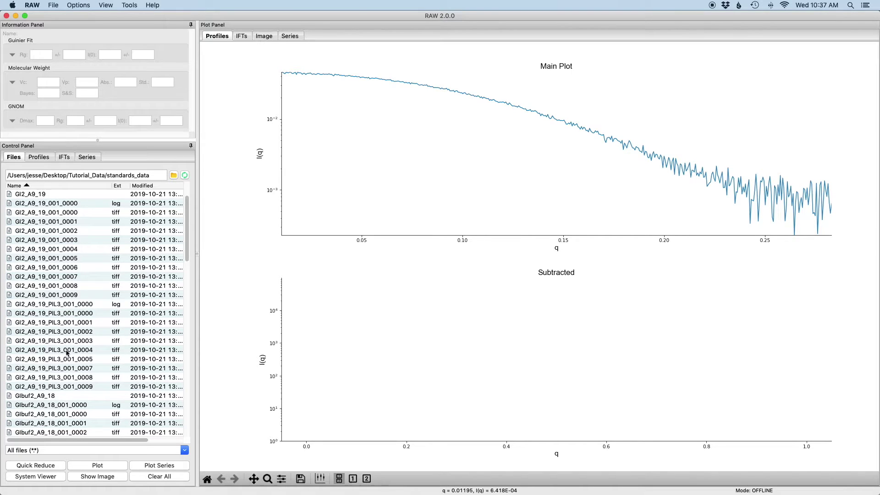
pyautogui.scroll(-4, 87, 328)
pyautogui.scroll(-10, 86, 325)
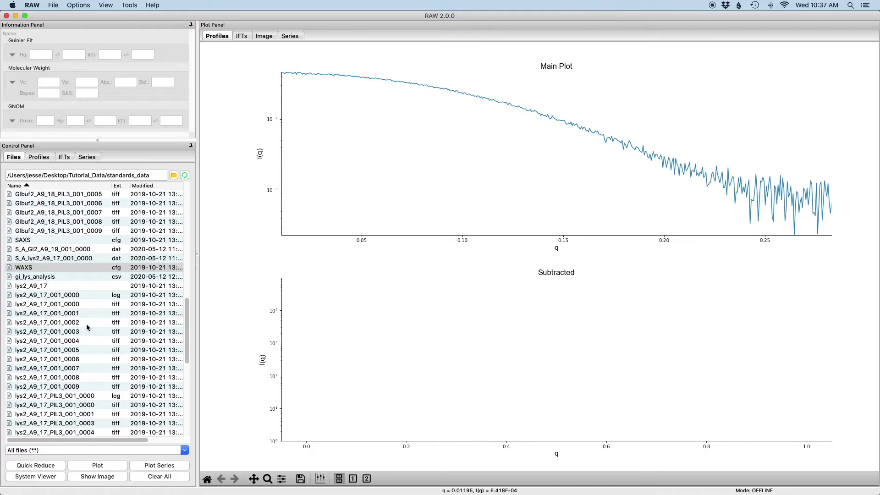
pyautogui.scroll(-4, 86, 324)
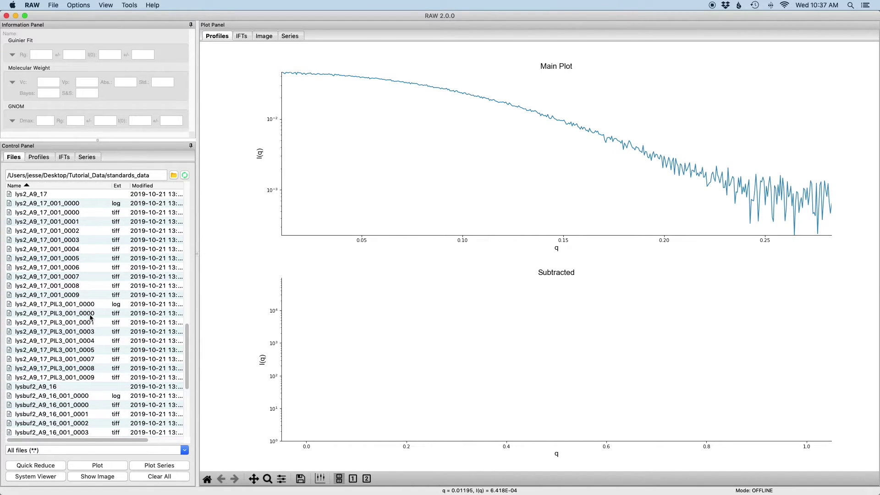
pyautogui.click(91, 316)
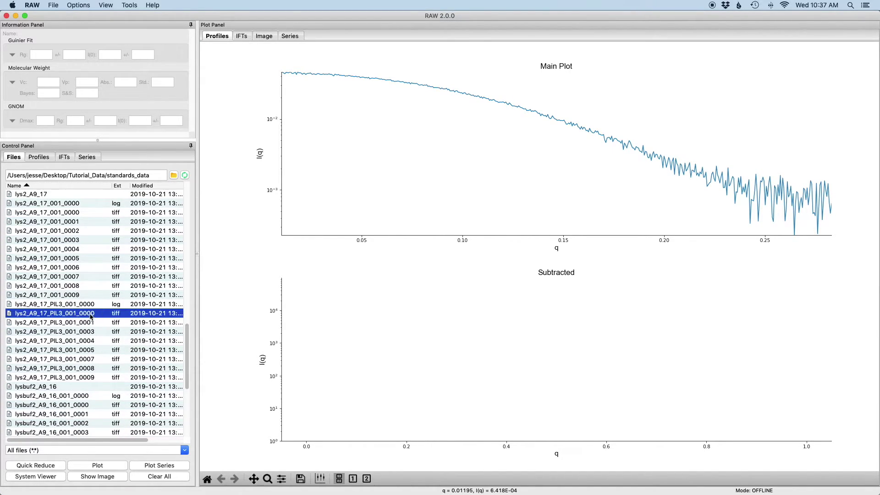
pyautogui.keyDown('shift'); pyautogui.click(88, 377); pyautogui.keyUp('shift')
pyautogui.click(100, 466)
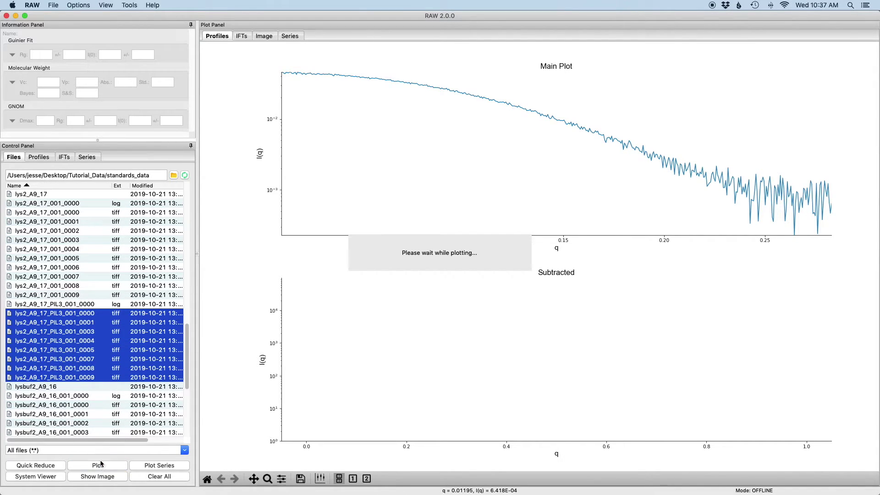
# - Plot the buffer WAXS images from lysbuf2_A9_16_PIL3_001_0000.tiff through lysbuf2_A9_16_PIL3_001_0009.tiff
pyautogui.scroll(-1, 106, 365)
pyautogui.scroll(-8, 107, 365)
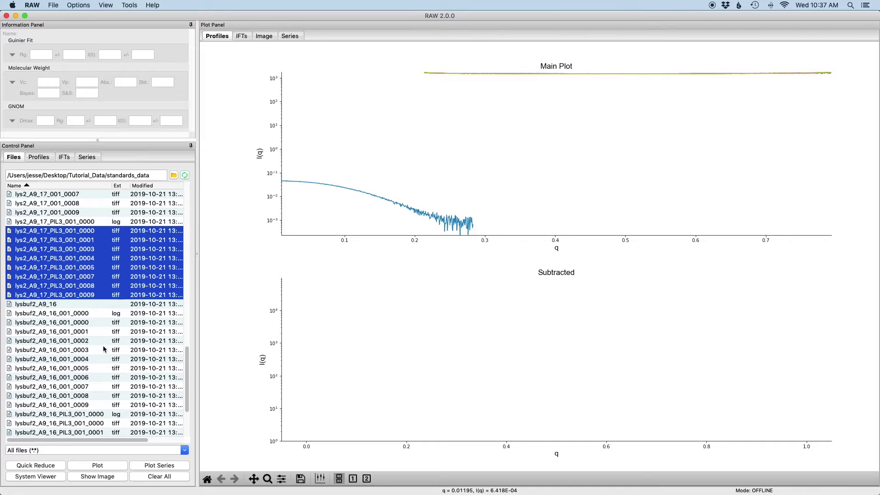
pyautogui.click(101, 325)
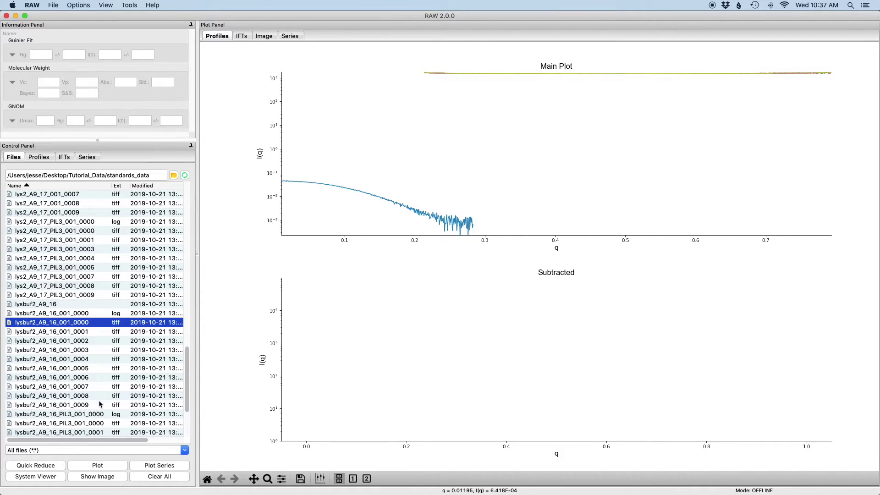
pyautogui.scroll(-9, 100, 389)
pyautogui.click(108, 343)
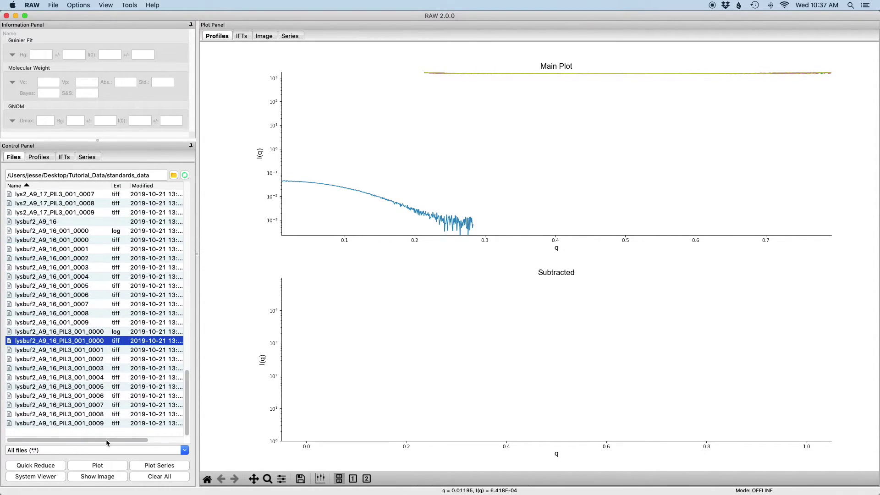
pyautogui.keyDown('shift'); pyautogui.click(109, 423); pyautogui.keyUp('shift')
pyautogui.click(109, 466)
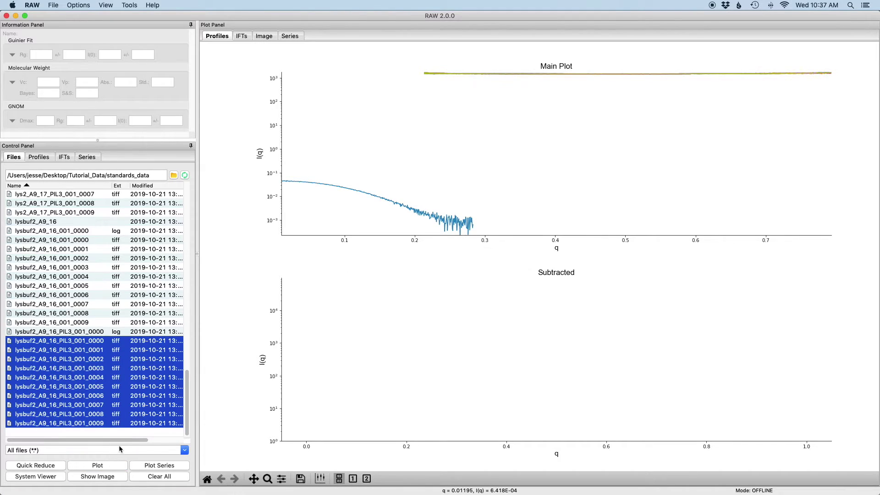
# - Move the S_A_lys2_A9_17_001_0000.dat profile from the main plot to the bottom Subtracted plot
pyautogui.click(45, 158)
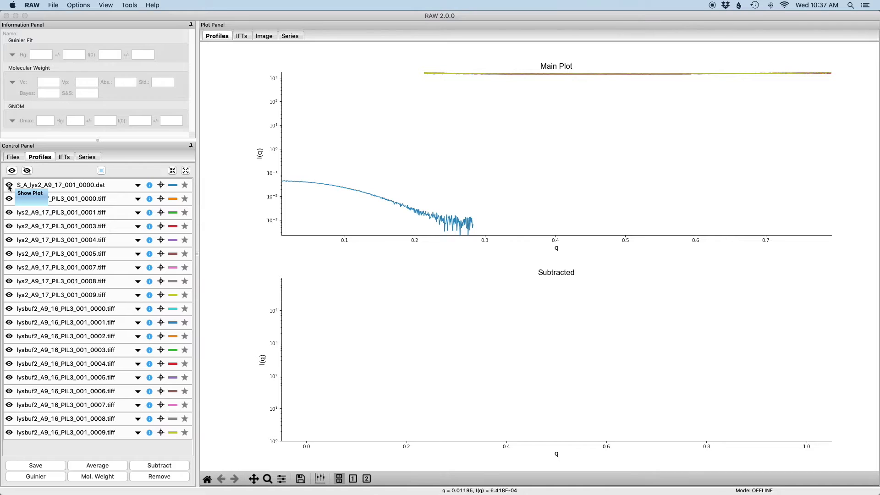
pyautogui.click(37, 188)
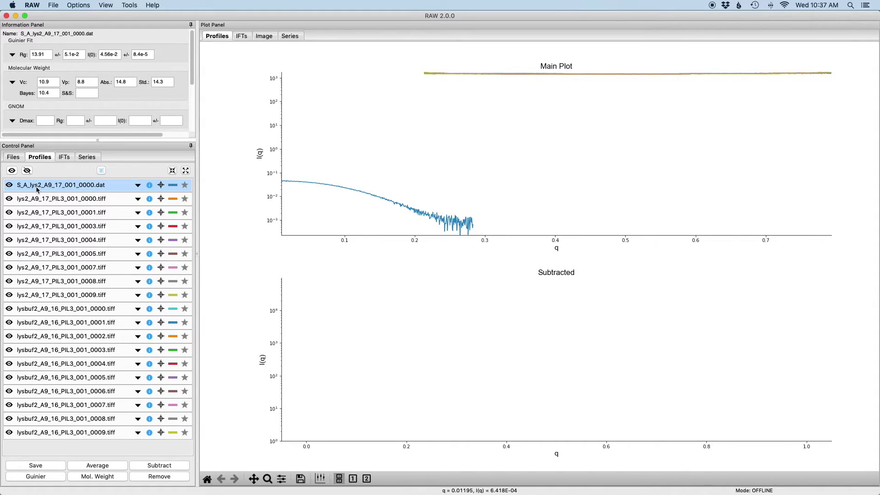
pyautogui.rightClick(66, 188)
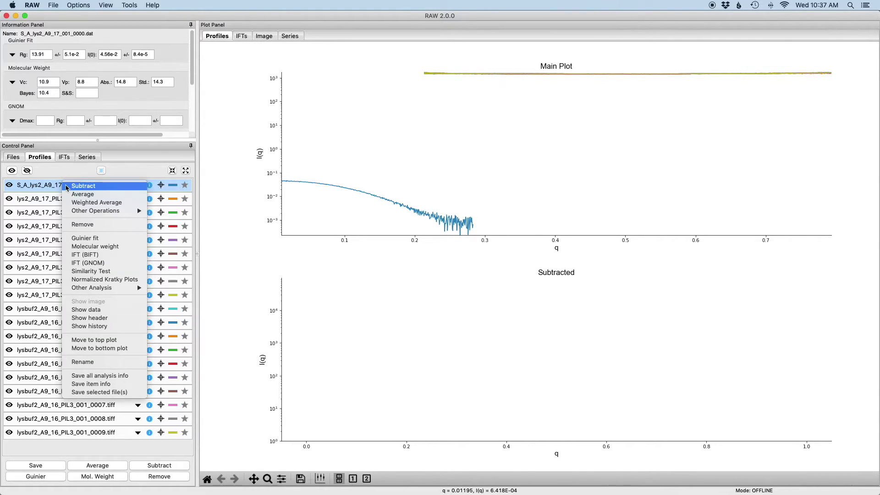
pyautogui.click(90, 349)
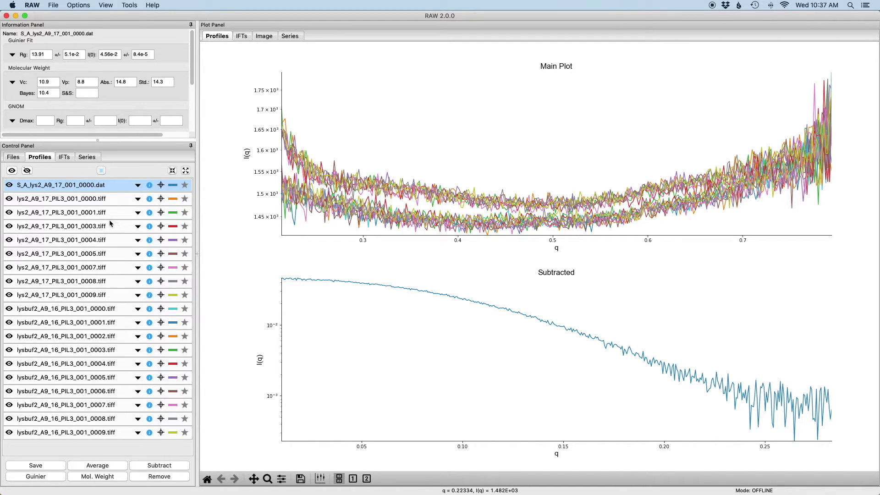
# - Average the lys2_A9_17_PIL3 profiles from 0000 through 0009
pyautogui.click(106, 201)
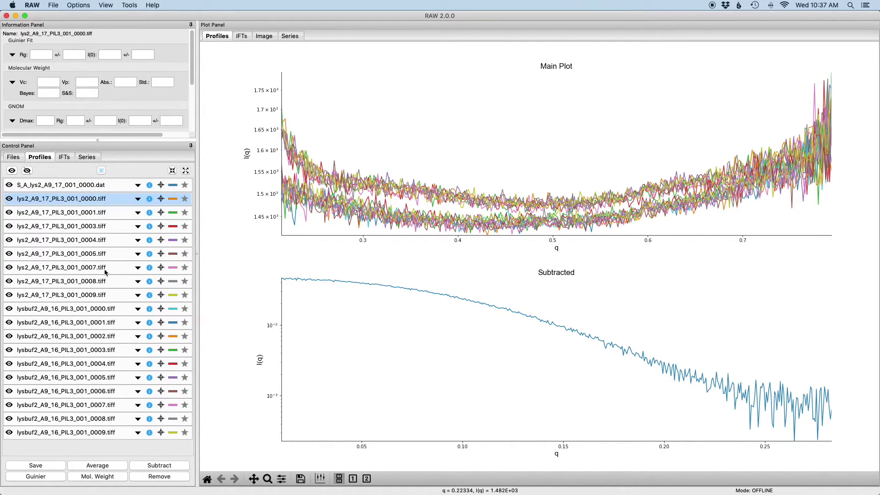
pyautogui.keyDown('shift'); pyautogui.click(102, 297); pyautogui.keyUp('shift')
pyautogui.click(99, 467)
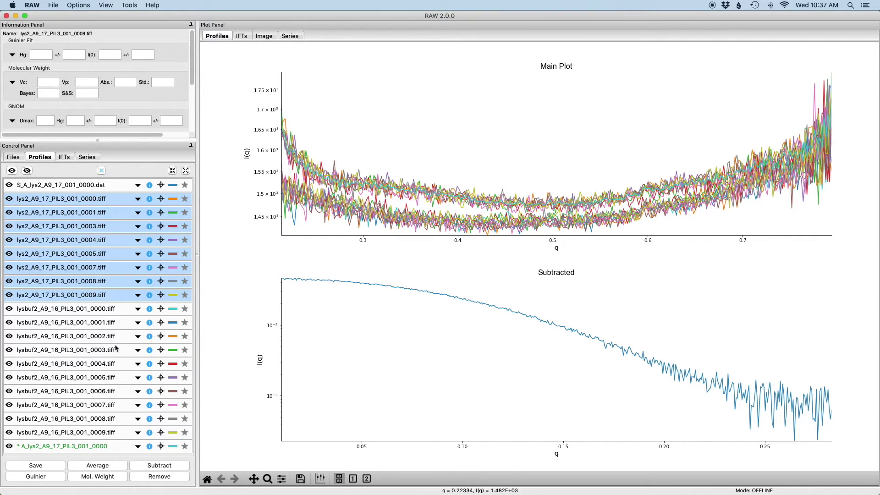
# - Average the lysbuf2_A9_16_PIL3 buffer profiles from 0000 through 0009, choosing to average all files
pyautogui.click(109, 309)
pyautogui.keyDown('shift'); pyautogui.click(108, 433); pyautogui.keyUp('shift')
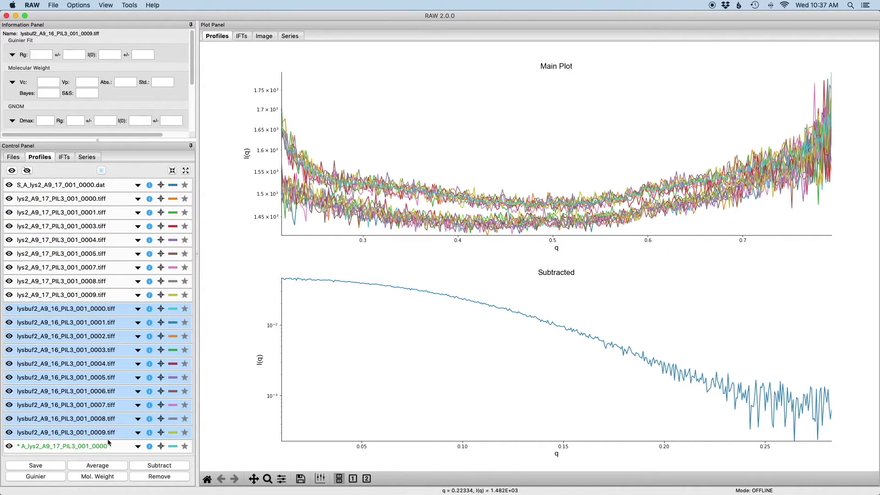
pyautogui.click(111, 466)
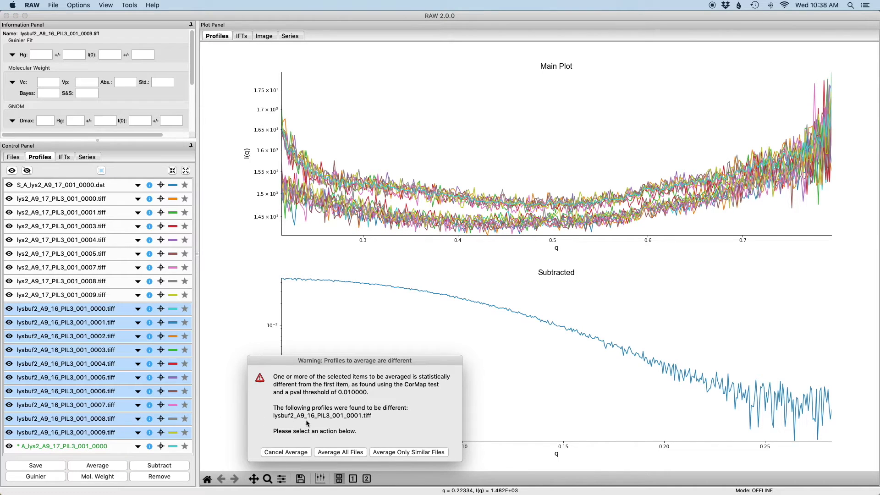
pyautogui.click(355, 453)
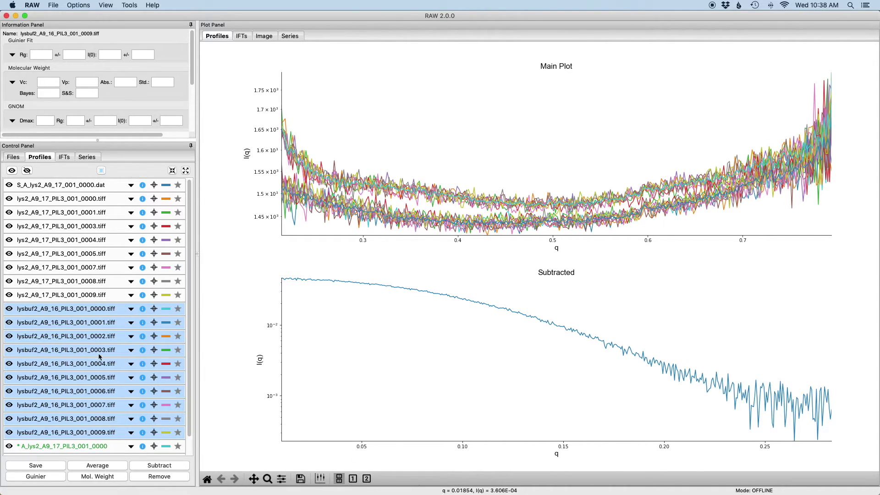
# - Remove all individual lys2 and lysbuf2 PIL3 .tiff profiles, keeping the SAXS profile and the two averages
pyautogui.scroll(-2, 99, 356)
pyautogui.scroll(2, 98, 252)
pyautogui.keyDown('shift'); pyautogui.click(87, 201); pyautogui.keyUp('shift')
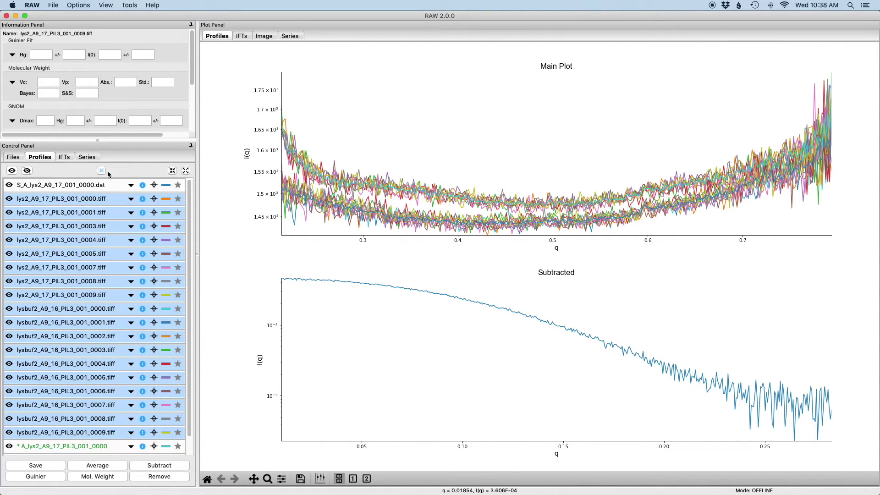
pyautogui.click(169, 478)
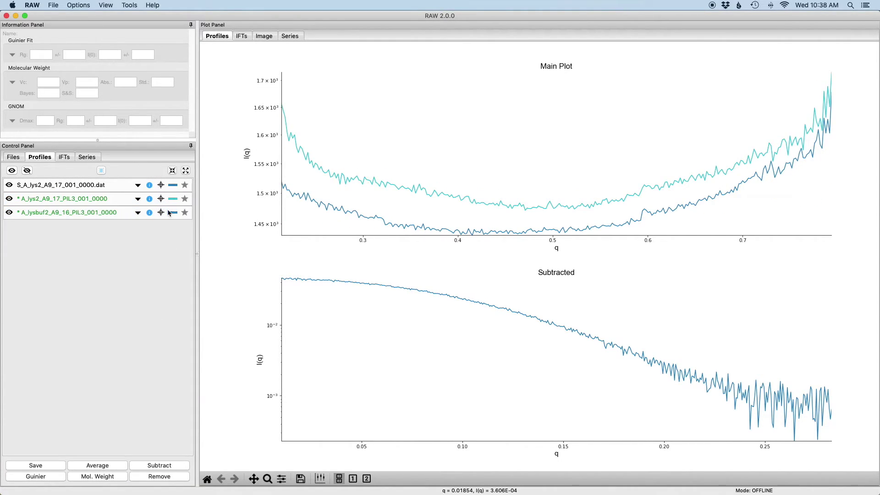
# - Star the averaged buffer profile A_lysbuf2_A9_16_PIL3_001_0000 and subtract it from A_lys2_A9_17_PIL3_001_0000
pyautogui.click(184, 214)
pyautogui.click(104, 203)
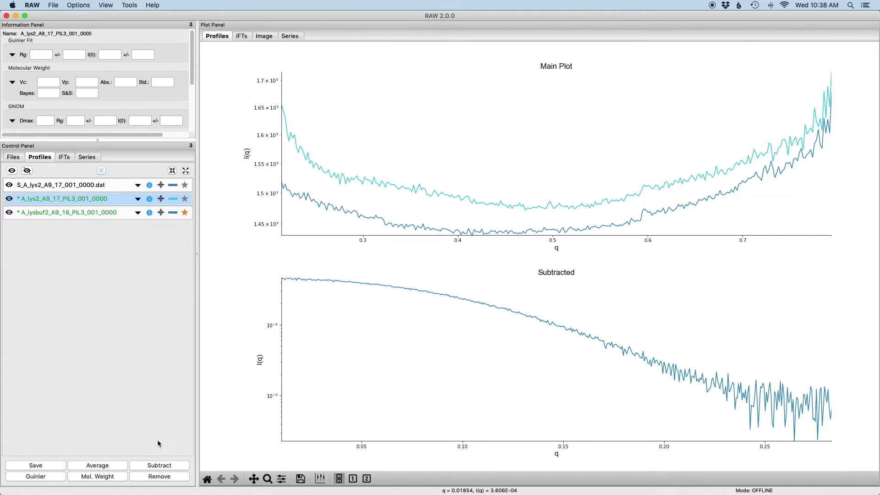
pyautogui.click(167, 467)
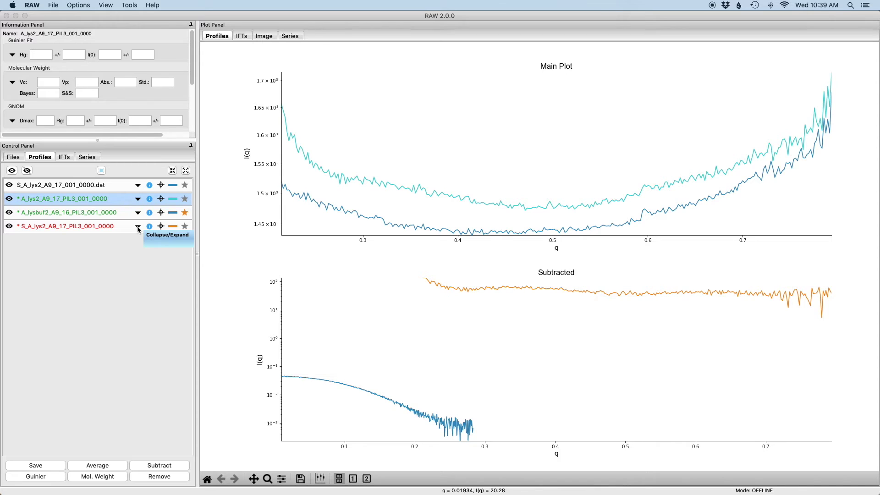
# - Set the scale of the subtracted WAXS profile S_A_lys2_A9_17_PIL3_001_0000 to 0.000014
pyautogui.click(138, 226)
pyautogui.doubleClick(61, 251)
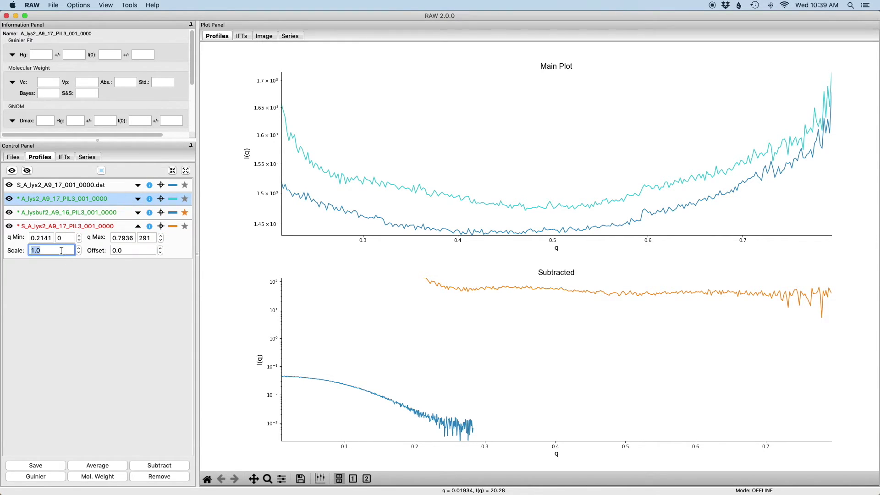
pyautogui.write('0.000014')
pyautogui.press('Return')
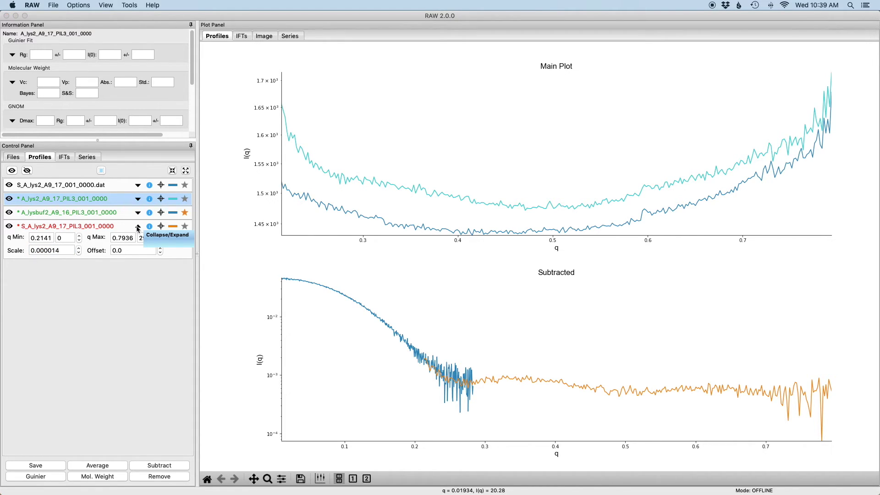
pyautogui.click(138, 228)
# - Star the subtracted WAXS profile S_A_lys2_A9_17_PIL3_001_0000 and merge it with the SAXS profile S_A_lys2_A9_17_001_0000.dat
pyautogui.click(185, 226)
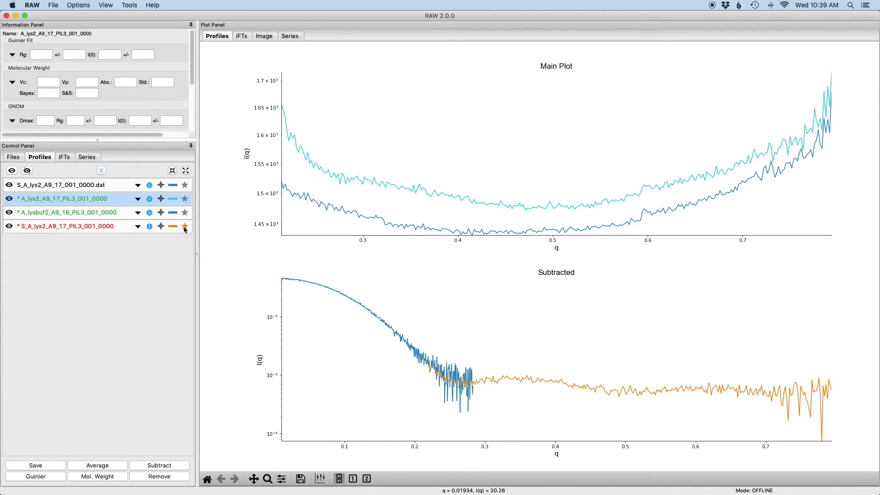
pyautogui.click(81, 186)
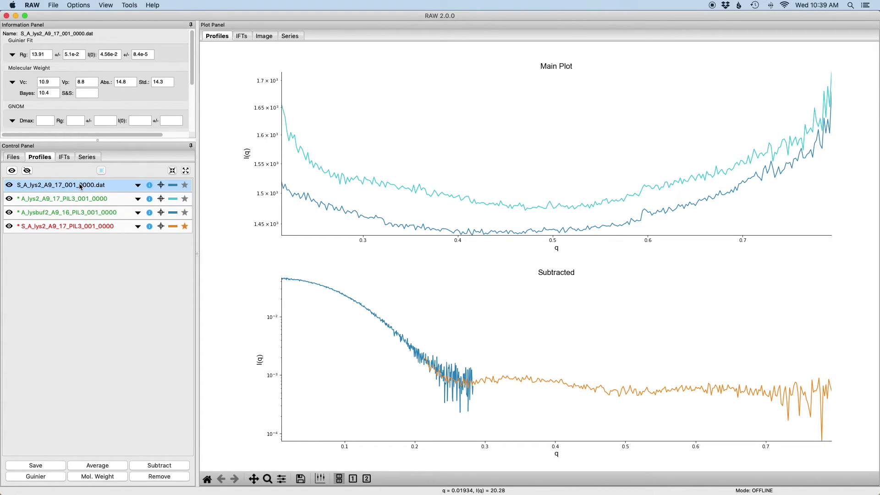
pyautogui.rightClick(80, 184)
pyautogui.moveTo(128, 214)
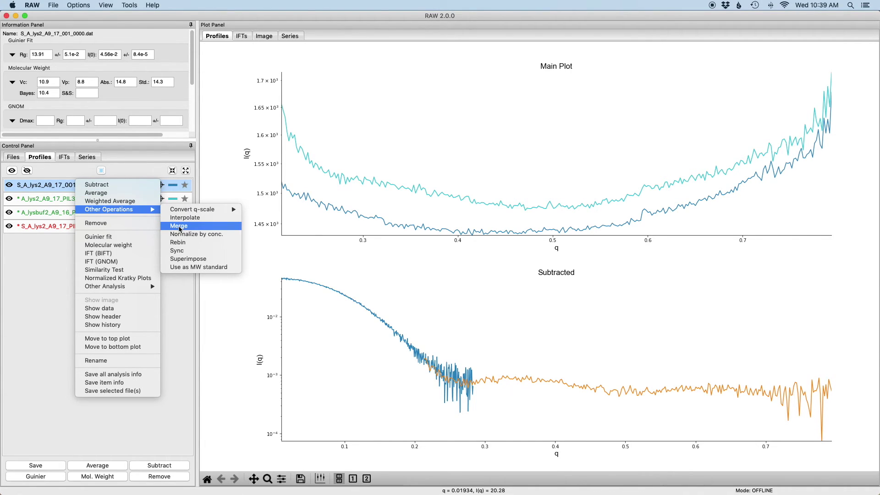
pyautogui.click(179, 227)
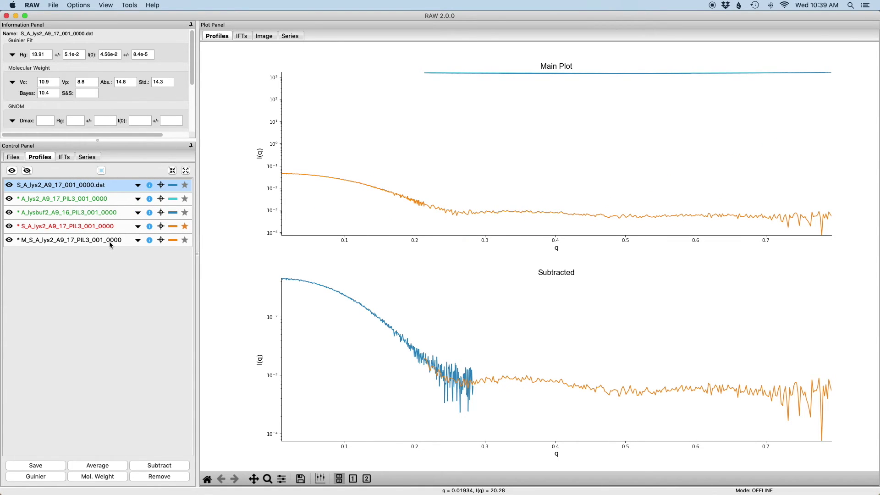
# - Hide the two averaged profiles A_lys2_A9_17_PIL3_001_0000 and A_lysbuf2_A9_16_PIL3_001_0000 from the plot
pyautogui.click(109, 200)
pyautogui.keyDown('shift'); pyautogui.click(109, 214); pyautogui.keyUp('shift')
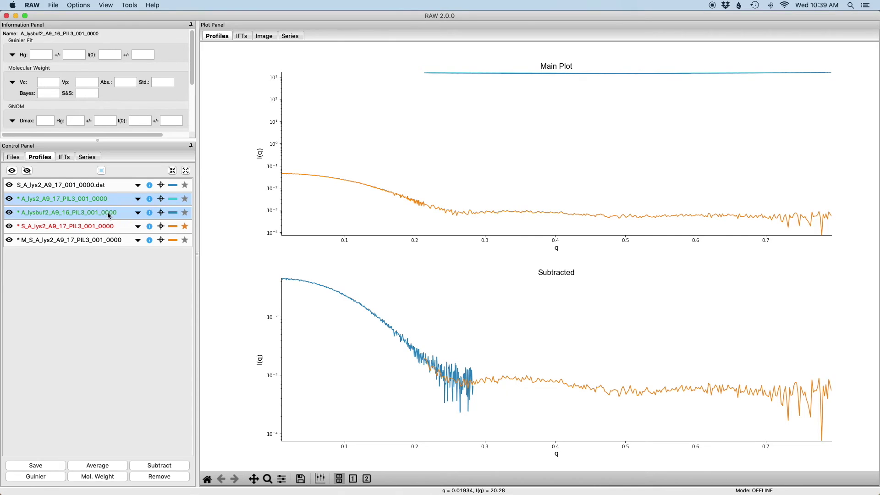
pyautogui.click(27, 171)
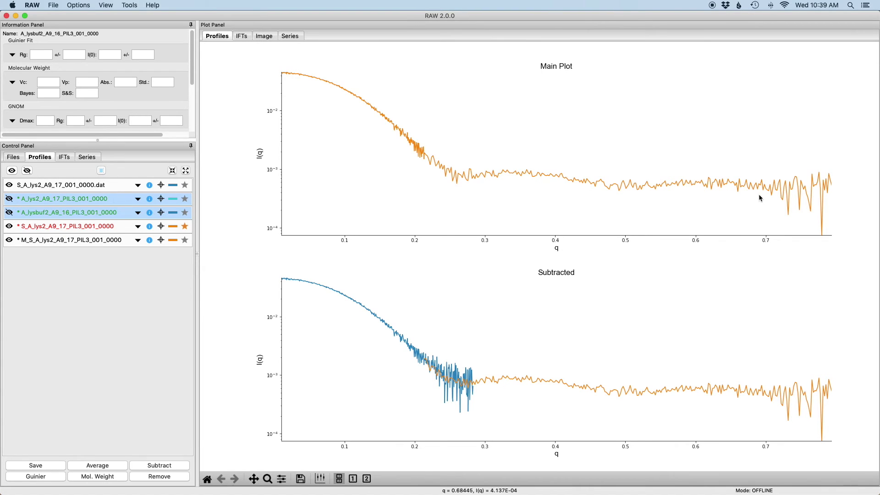
# - Move the merged profile M_S_A_lys2_A9_17_PIL3_001_0000 to the Subtracted plot
pyautogui.click(111, 243)
pyautogui.rightClick(112, 243)
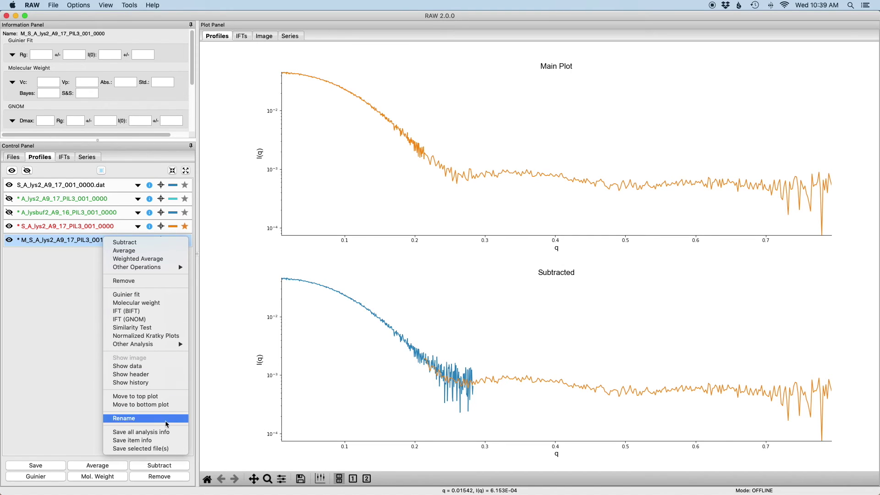
pyautogui.click(156, 405)
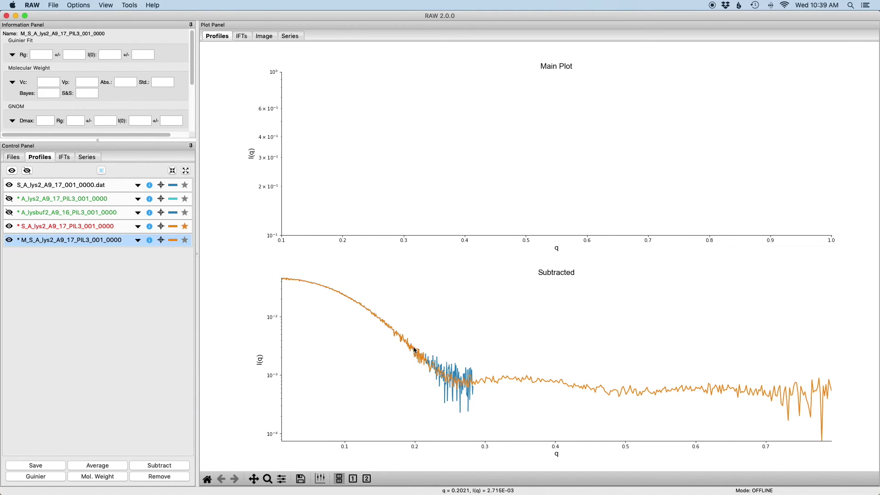
# - Change the line colour of the merged profile M_S_A_lys2_A9_17_PIL3_001_0000 to red
pyautogui.click(173, 241)
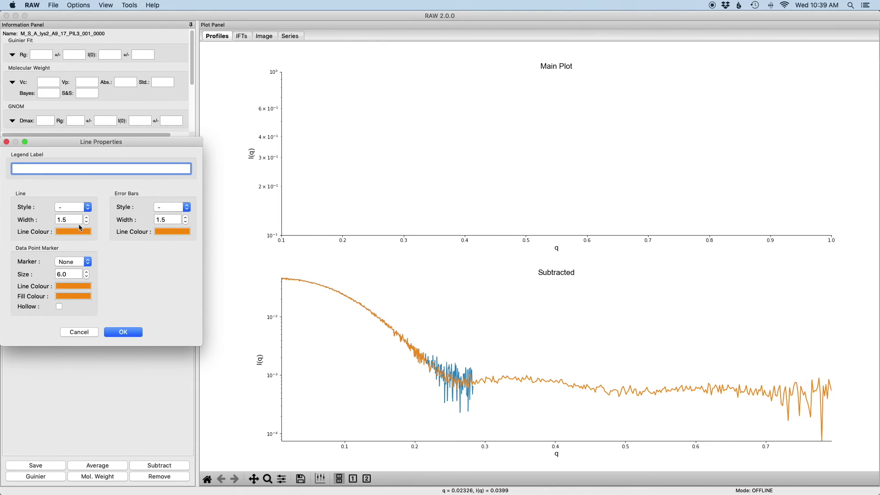
pyautogui.click(72, 232)
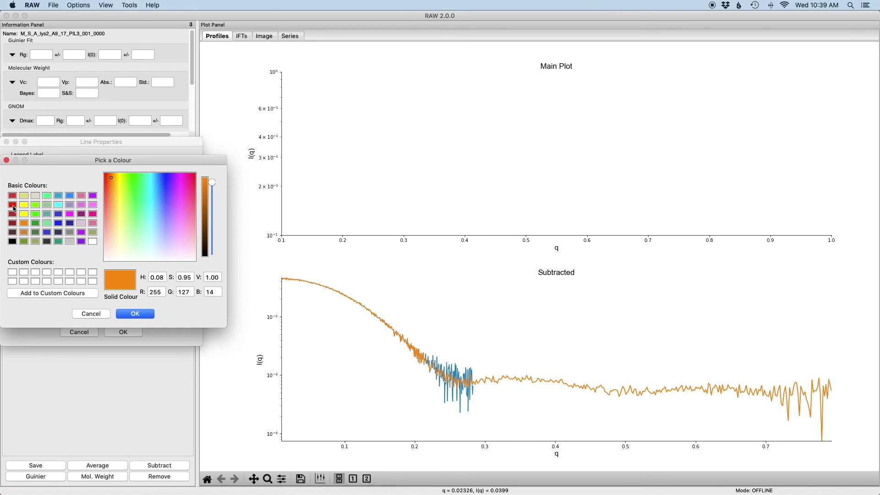
pyautogui.click(13, 205)
pyautogui.click(134, 315)
pyautogui.click(126, 332)
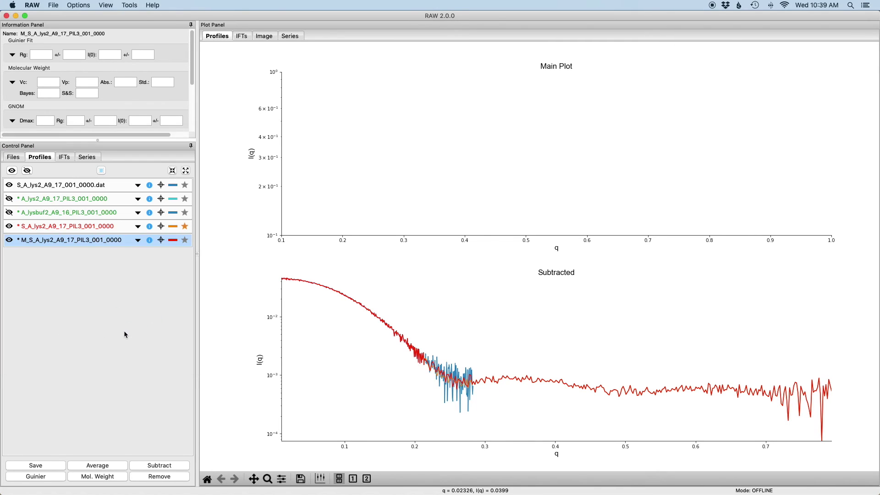